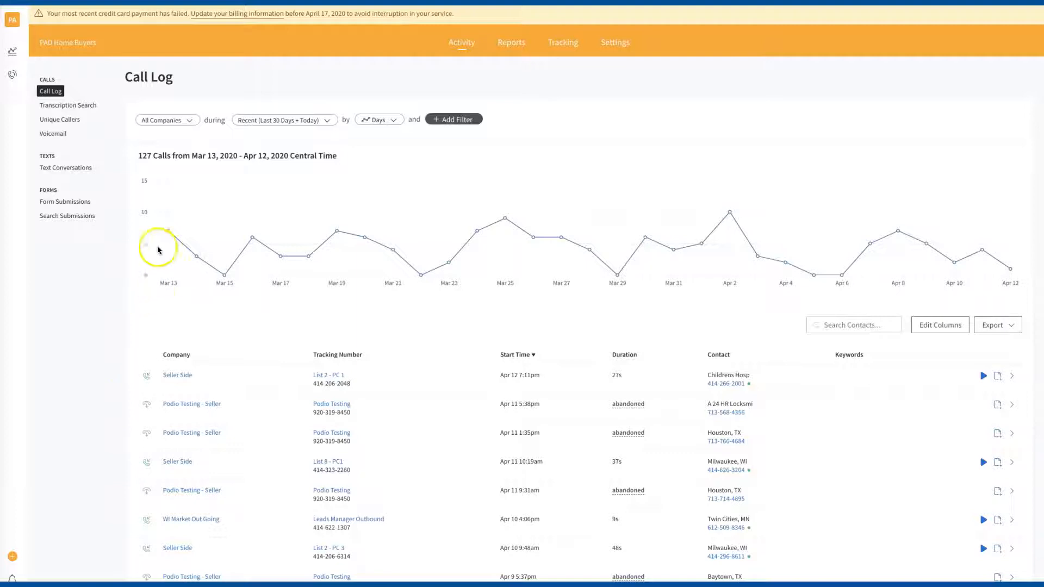
- Open CallRail's Users settings page from the account avatar panel
click(12, 21)
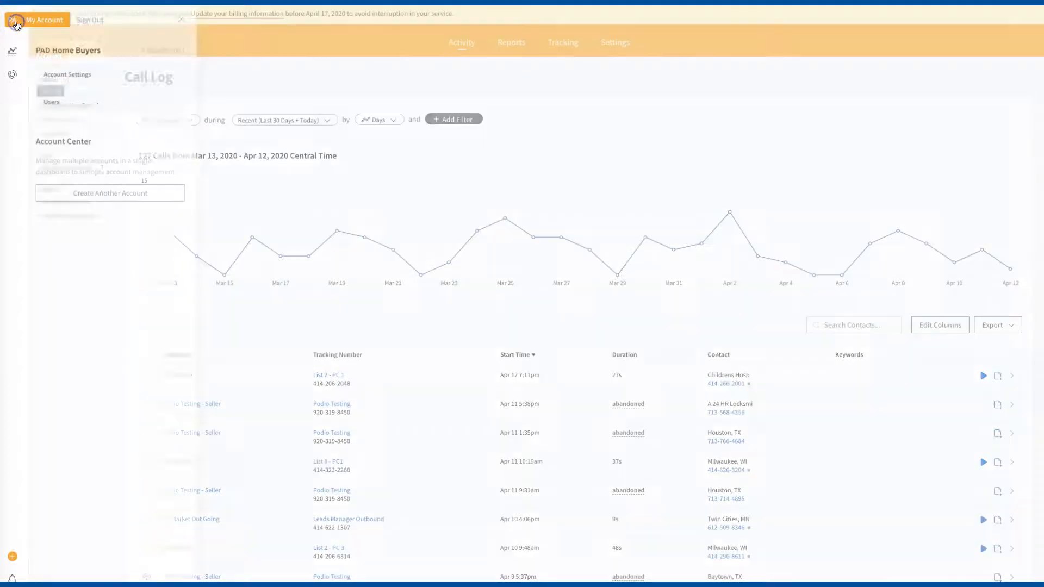
click(66, 103)
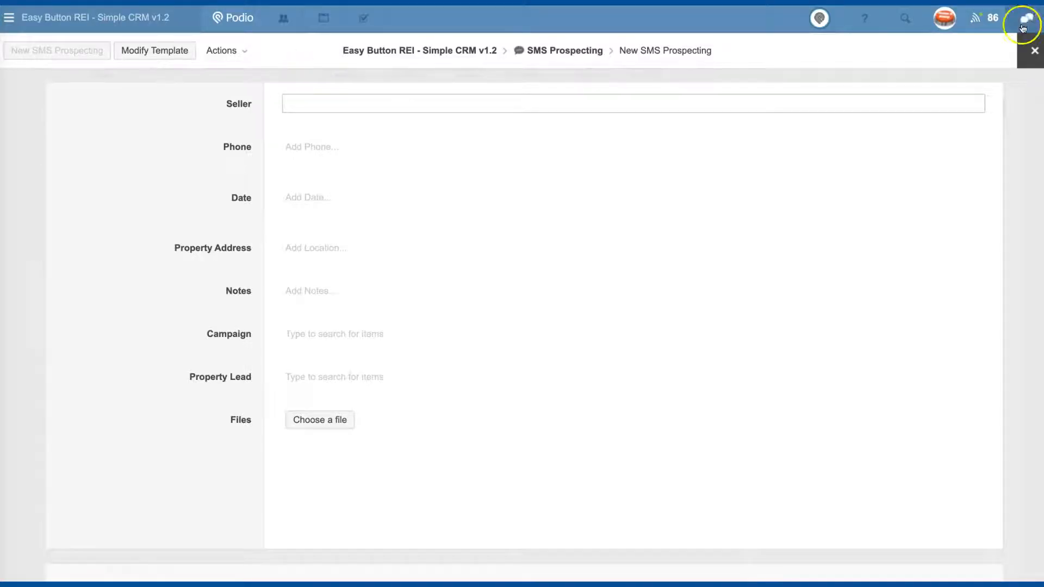
- Discard the unsaved New SMS Prospecting item and open the Seller CallRail Incoming Calls app
click(1034, 50)
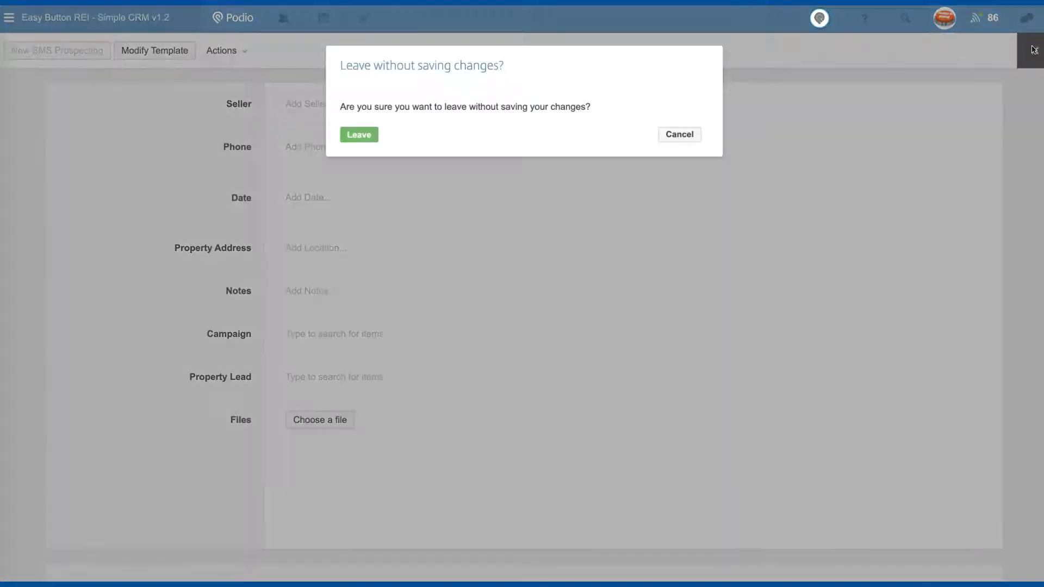
click(358, 135)
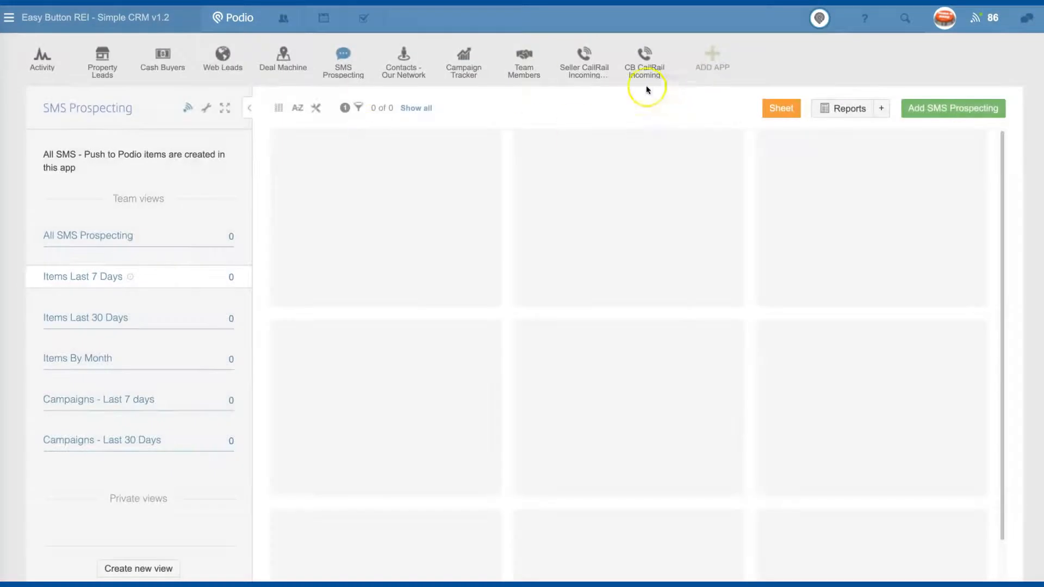
click(579, 57)
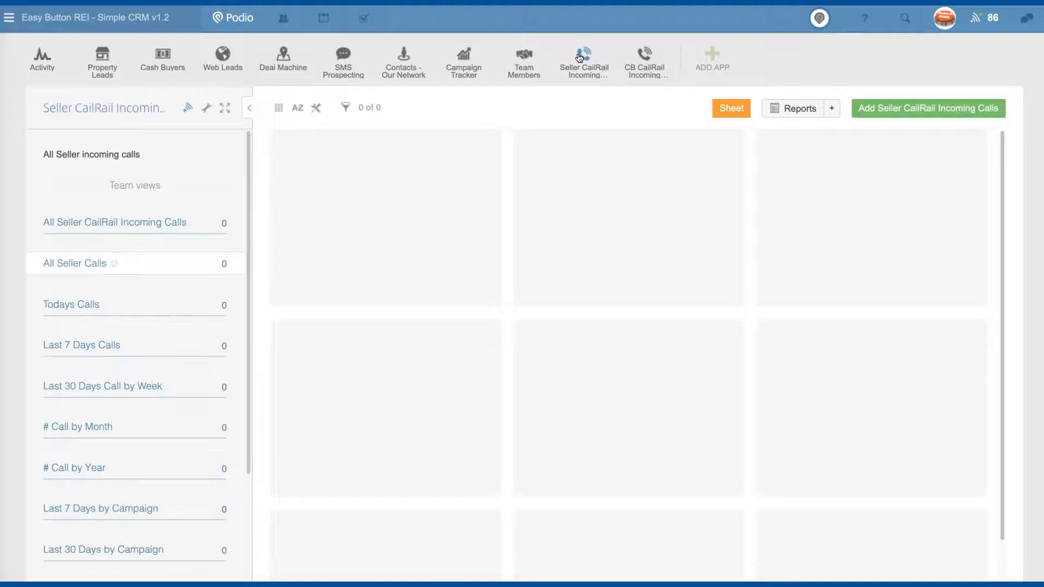
- Show the app's Email to app dialog and select its public address
click(206, 108)
click(370, 285)
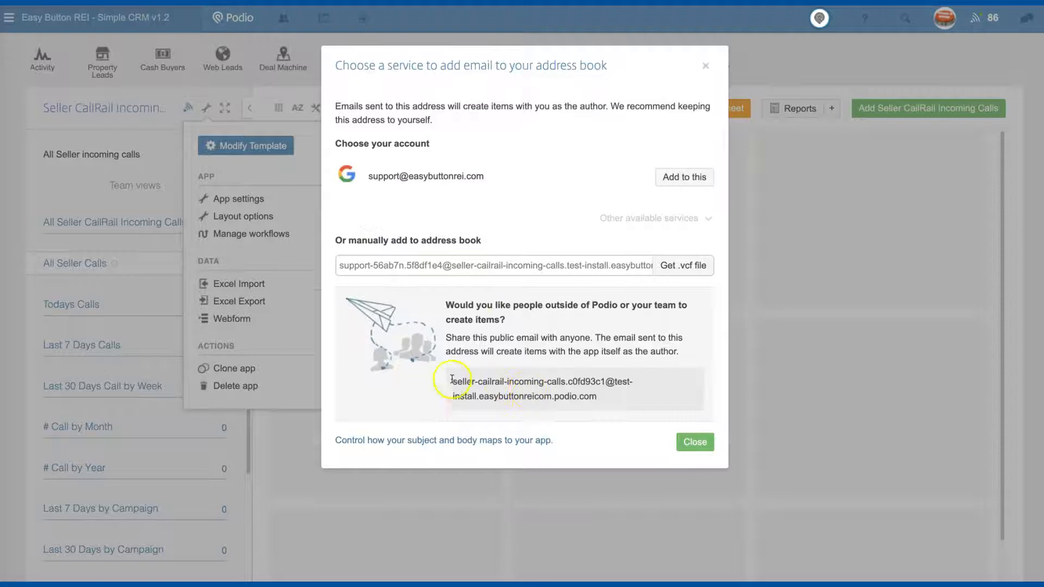
triple_click(648, 400)
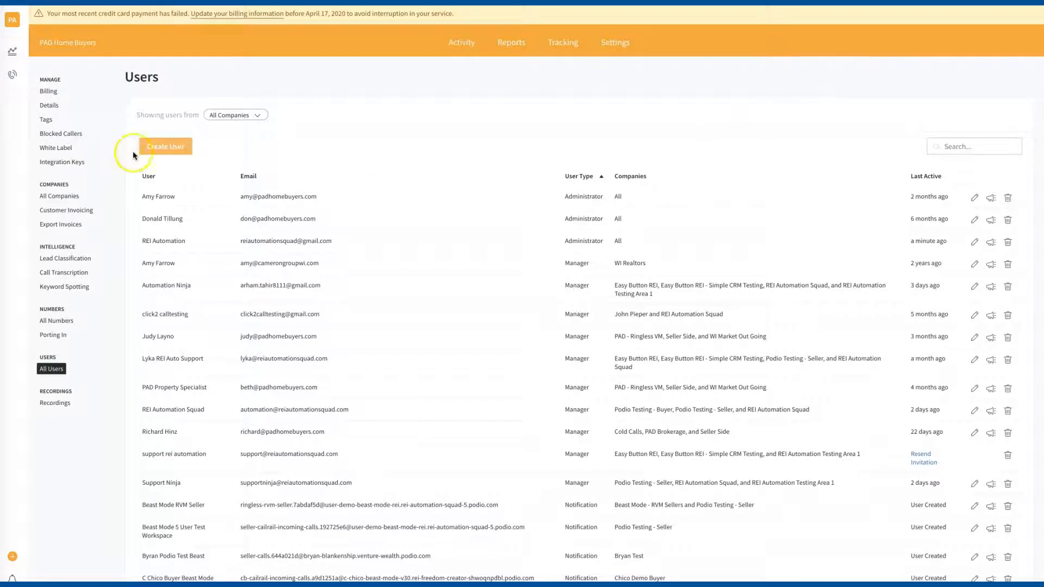
- Start a new Notification user named Simple CRM Seller with the pasted Podio app email address
click(147, 151)
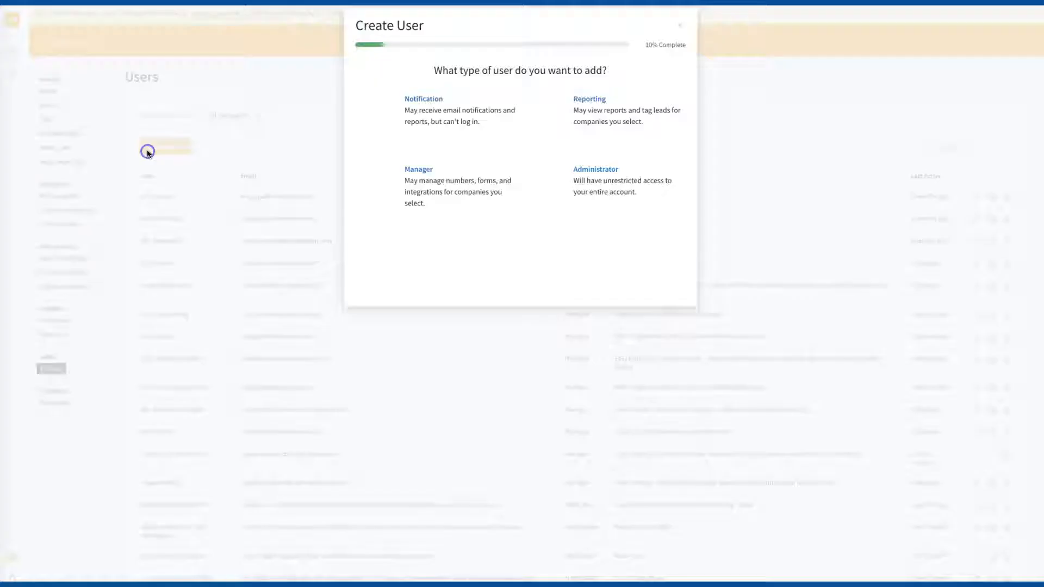
click(378, 208)
click(376, 112)
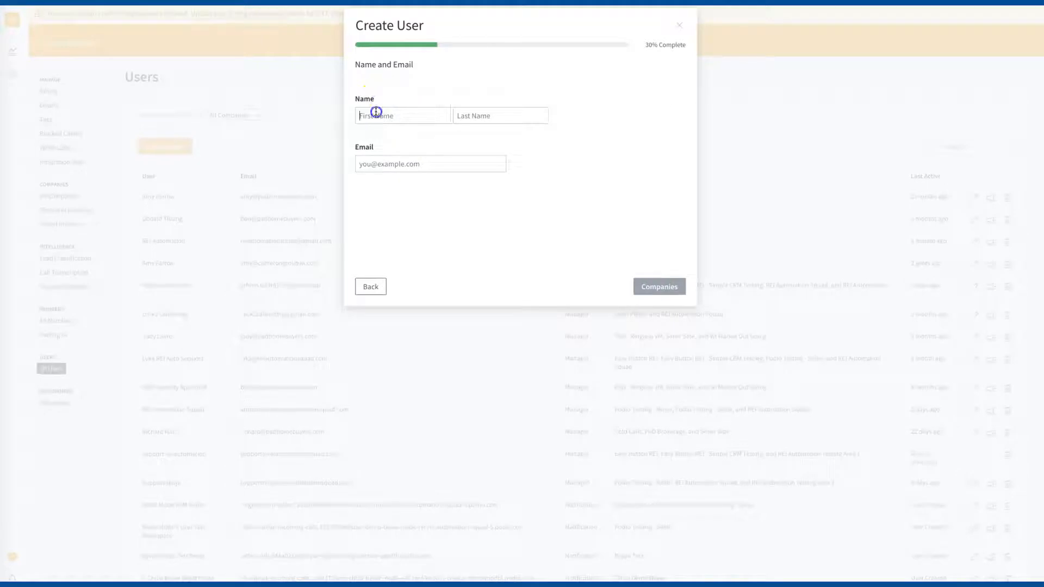
text(Simpel)
key(BackSpace)
key(BackSpace)
text(le )
text(q)
text(RM)
key(Tab)
text(Seller)
click(372, 162)
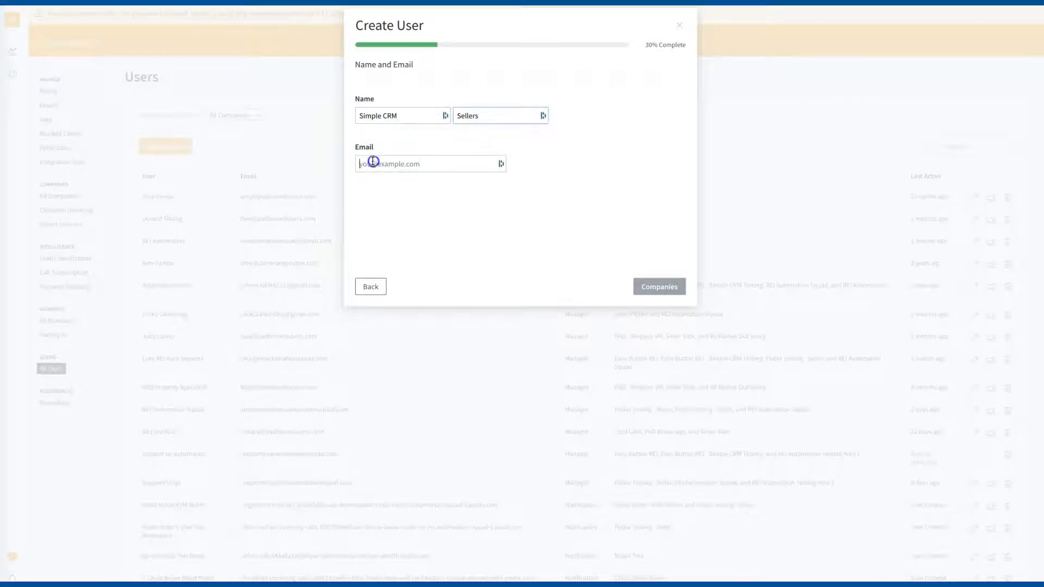
key(ctrl+v)
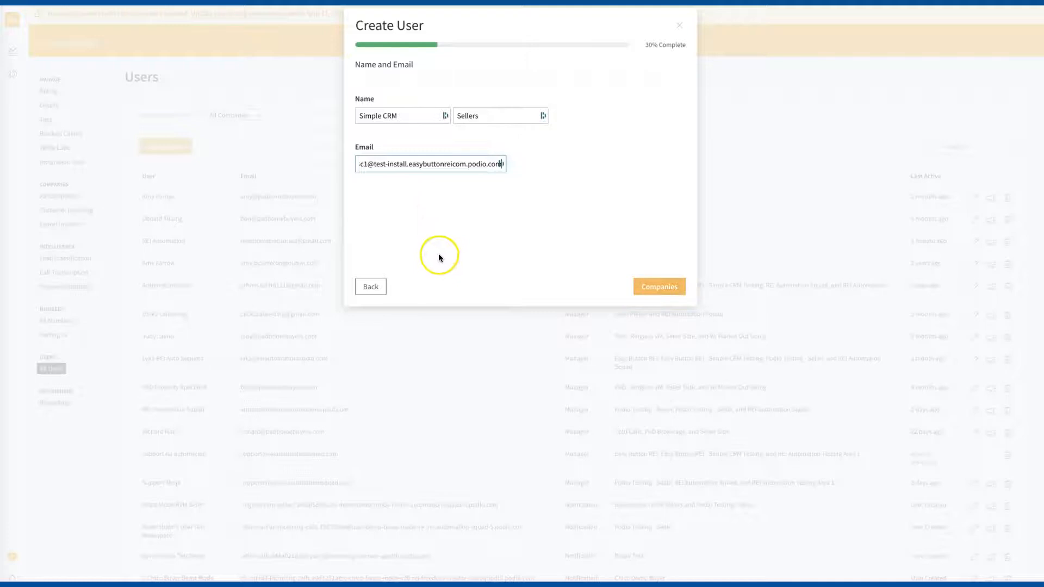
- Give the user access to Seller Side only, create it, and return to Users
click(658, 282)
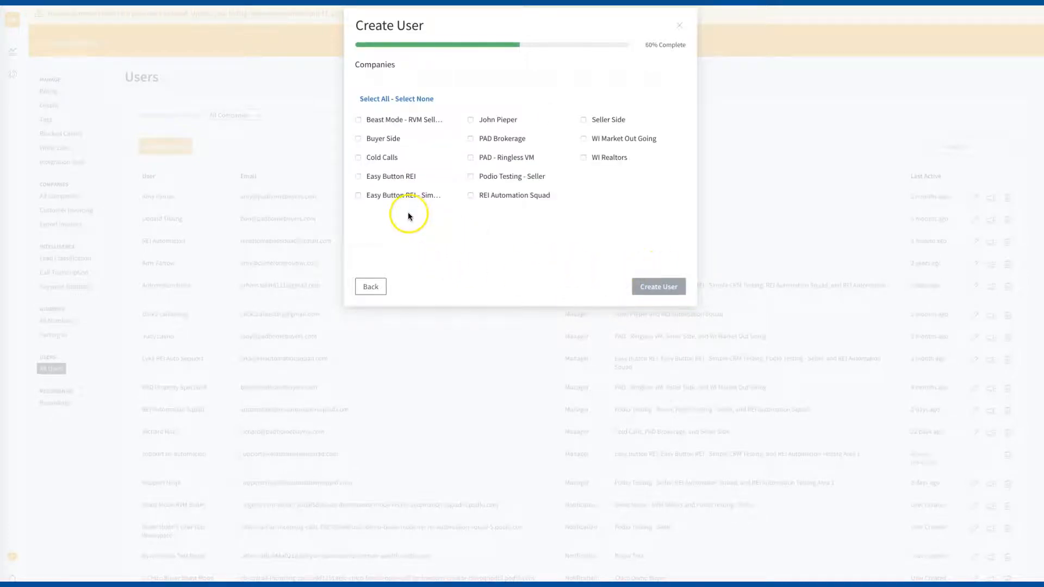
click(600, 119)
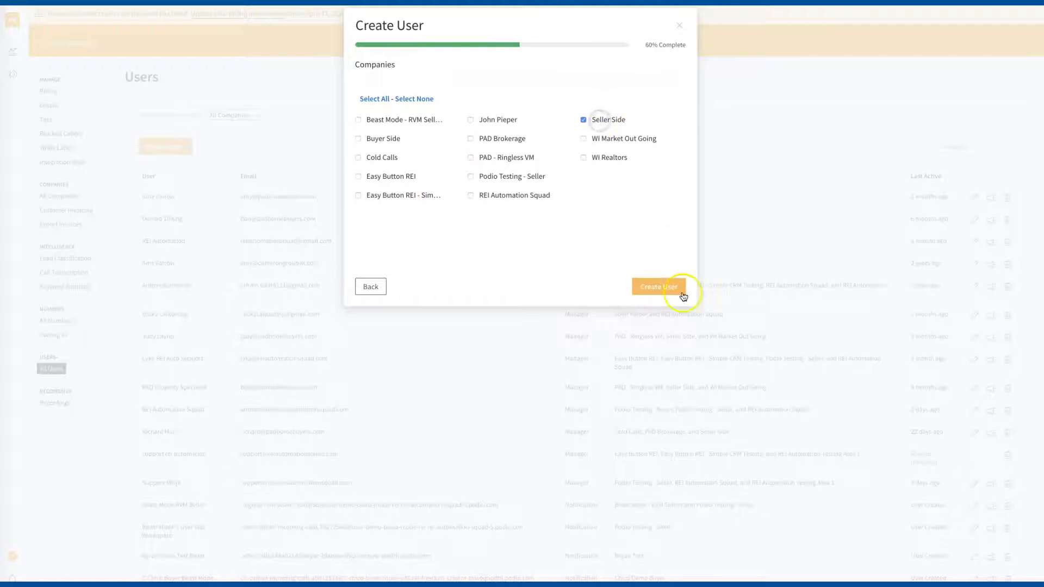
click(674, 286)
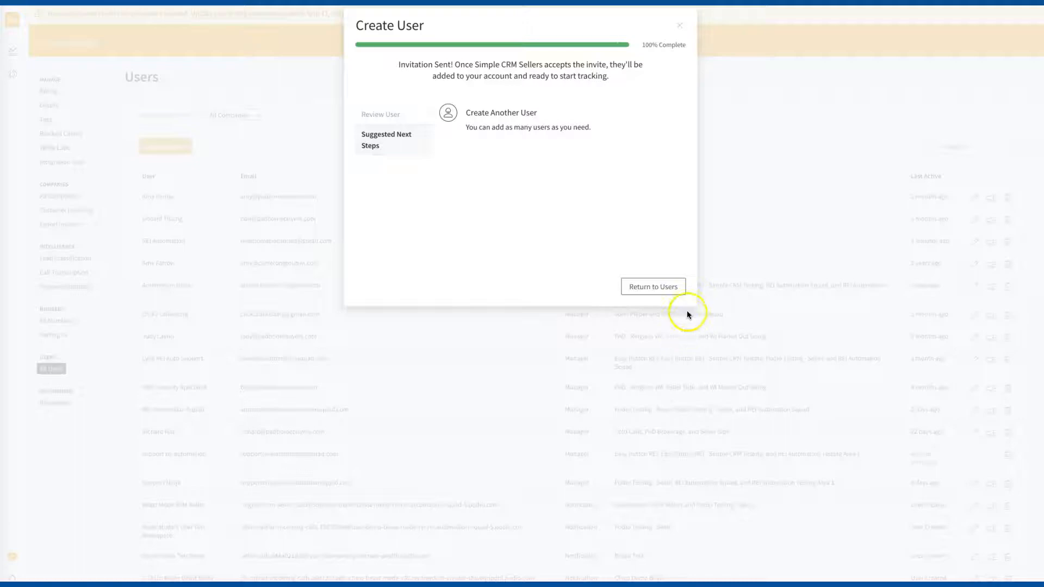
click(679, 25)
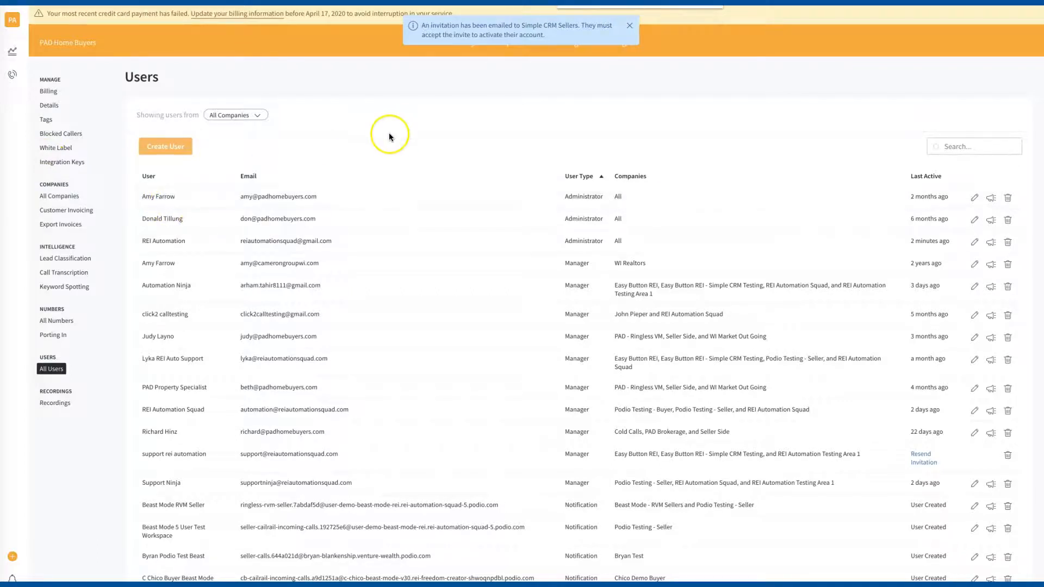
- Go to the second page of users and open Simple CRM Sellers' notifications
scroll(390, 132, down, 3)
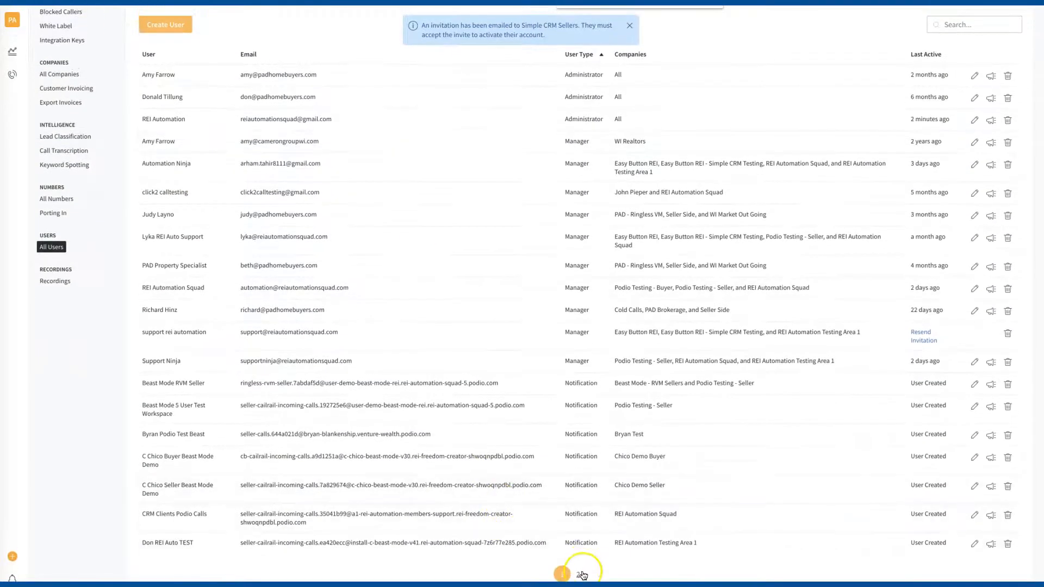
click(581, 575)
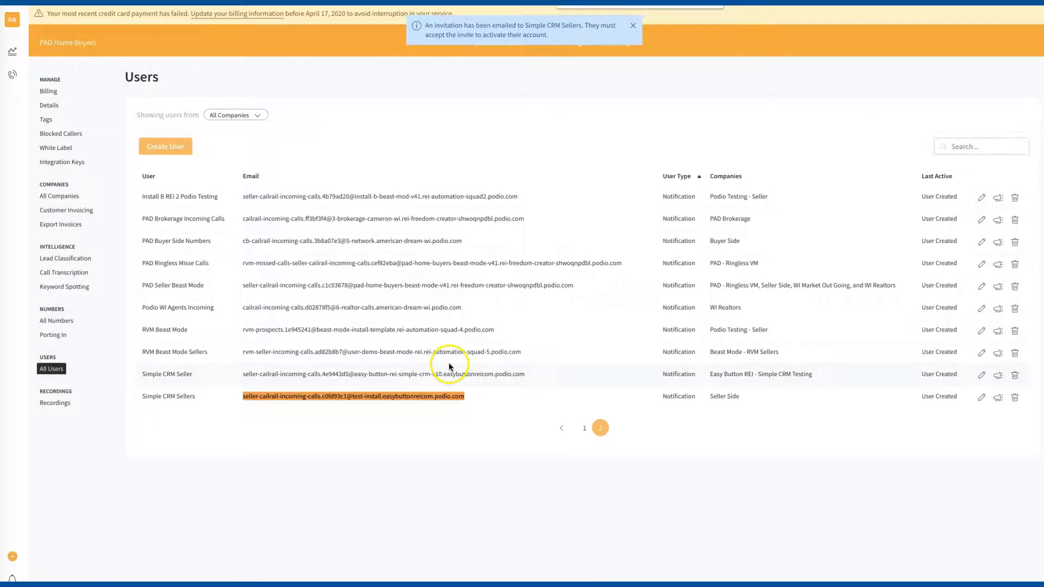
click(999, 401)
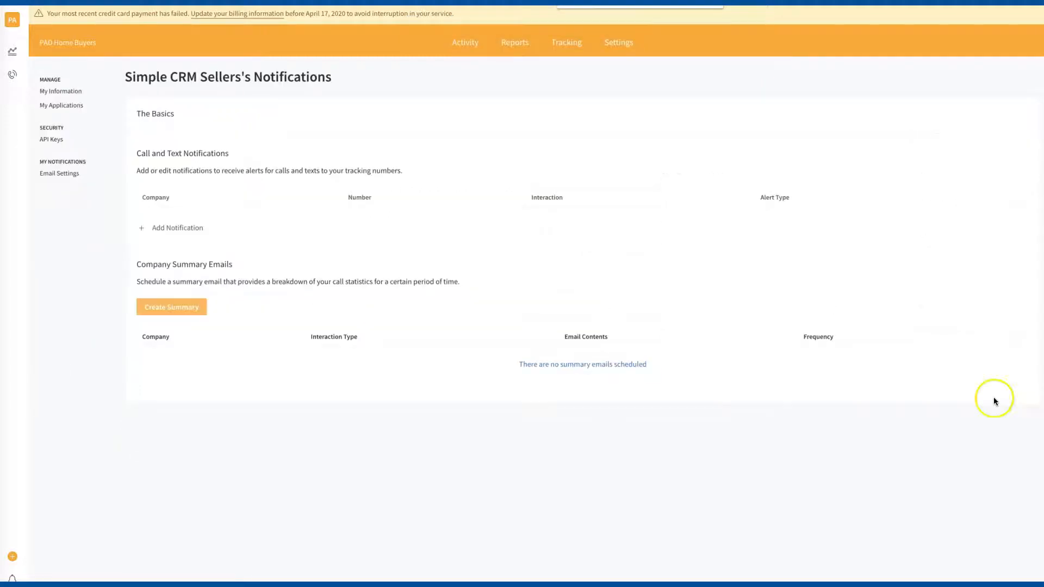
- Add a notification for the Seller Side company, searched with 'sel', with Text Messages ticked
click(185, 231)
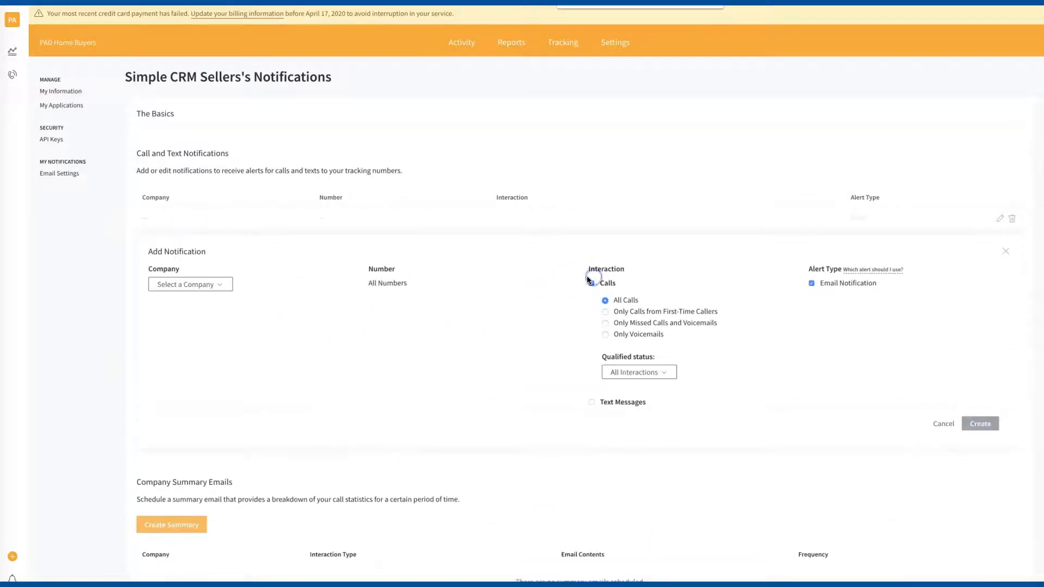
click(185, 285)
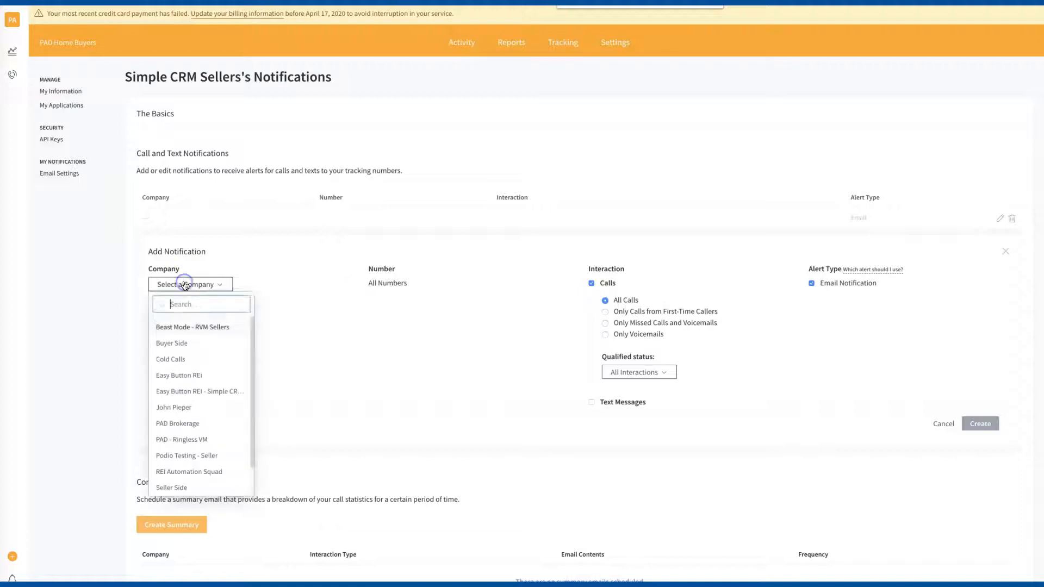
text(se)
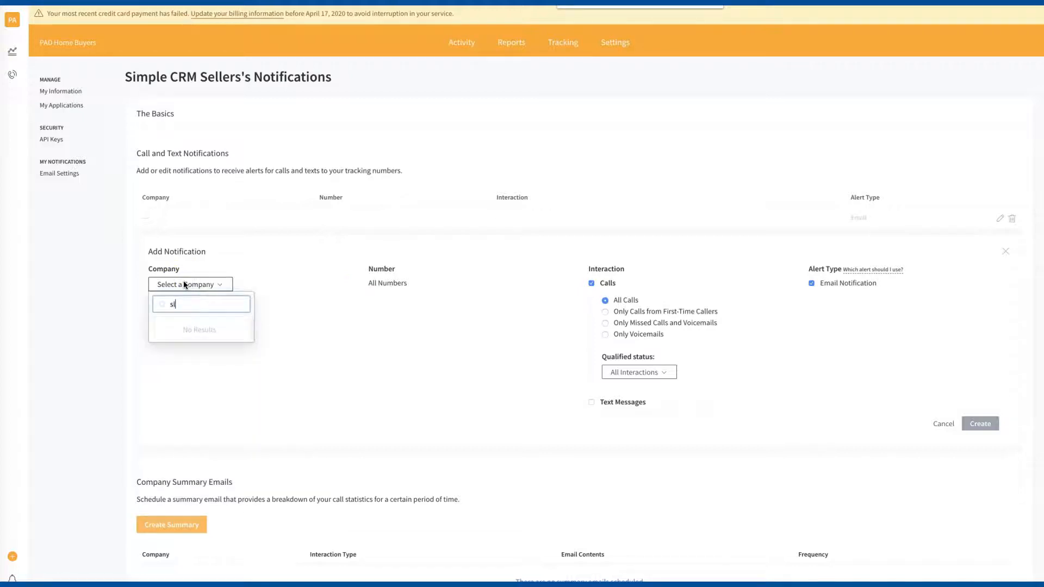
text(ll)
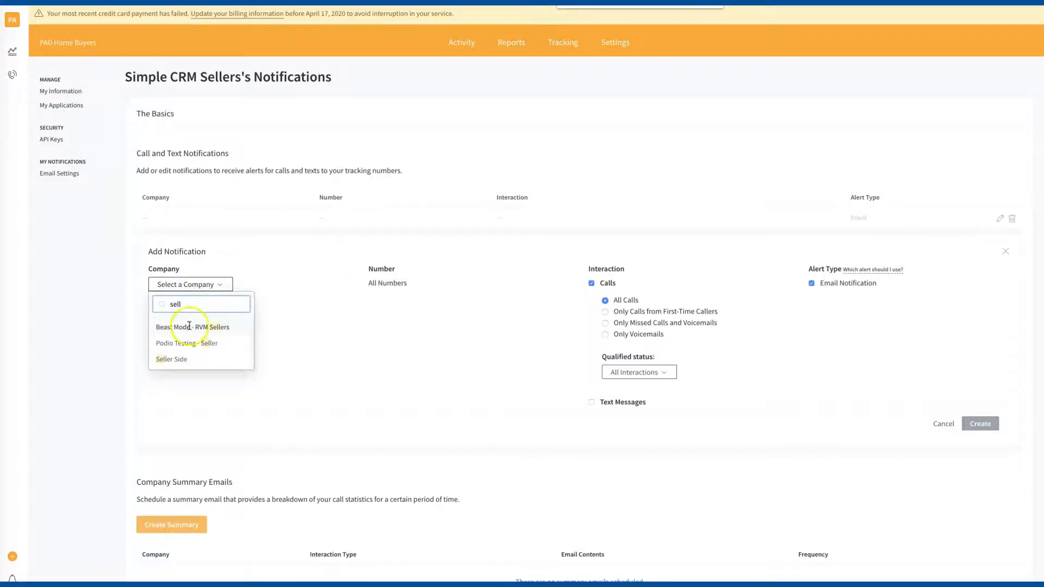
click(188, 359)
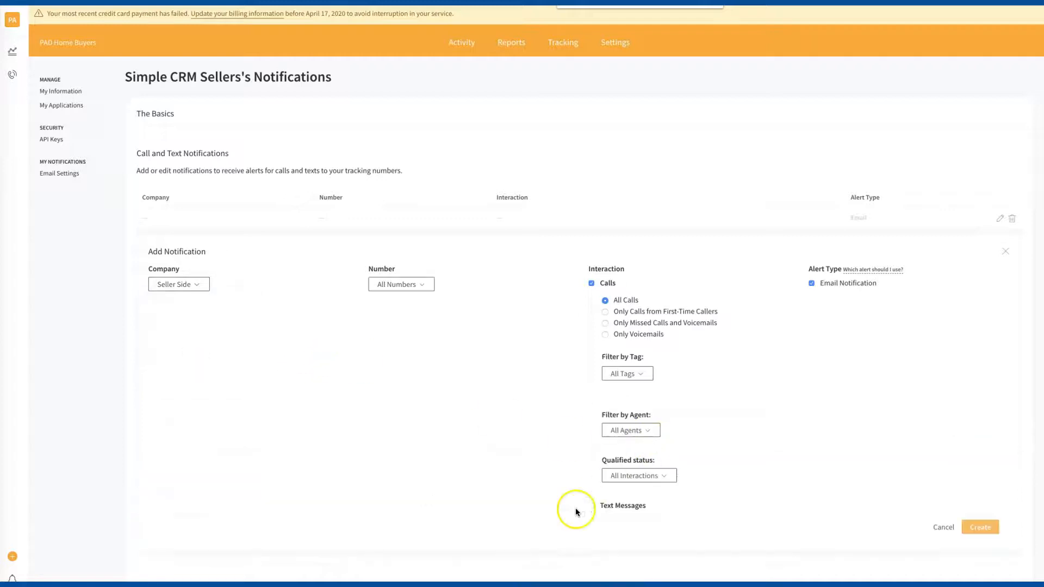
click(593, 509)
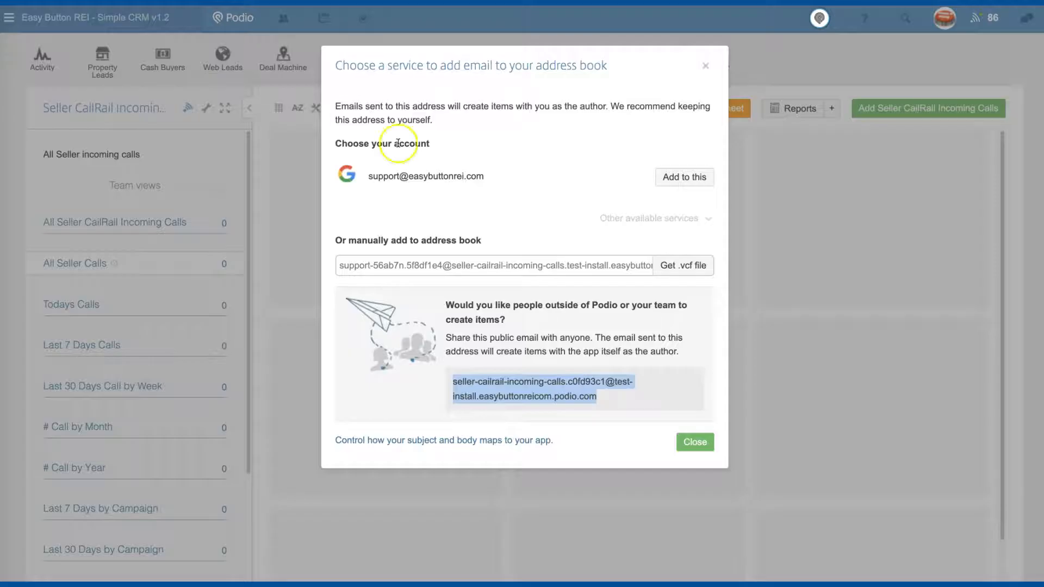
click(706, 66)
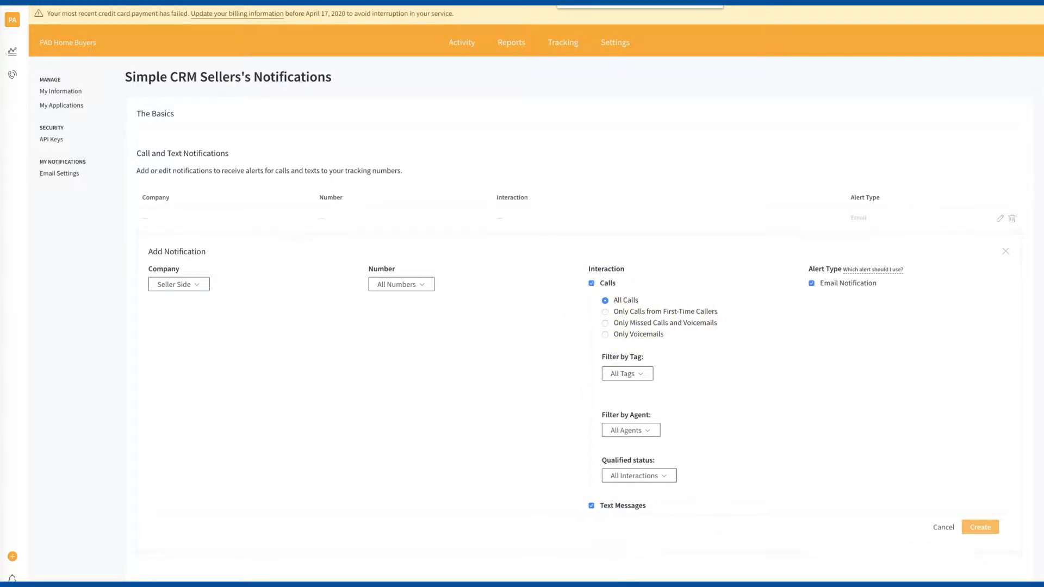
- Create the Seller Side notification and open its new row to check it
click(987, 530)
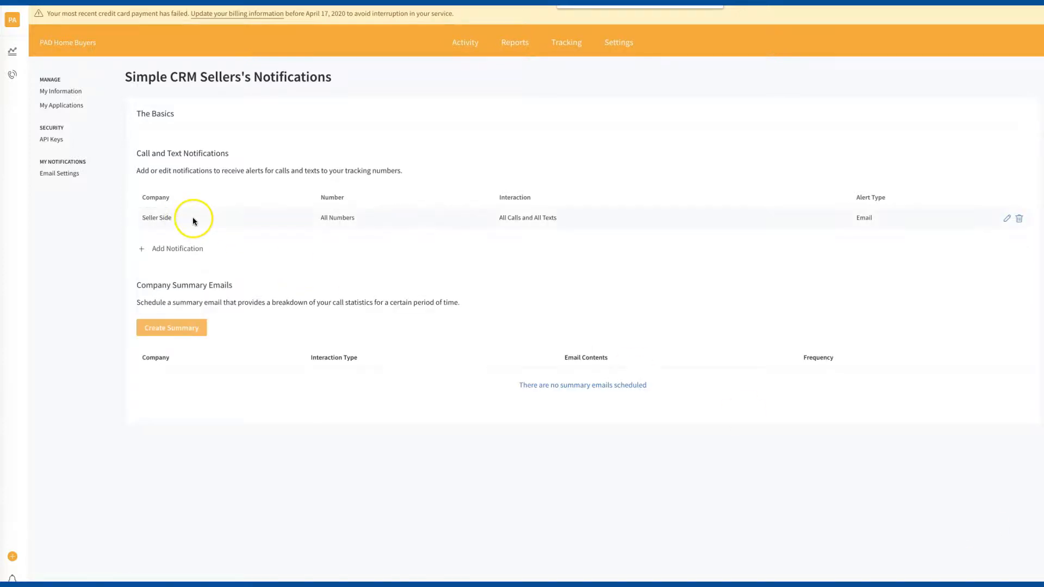
click(163, 218)
click(158, 209)
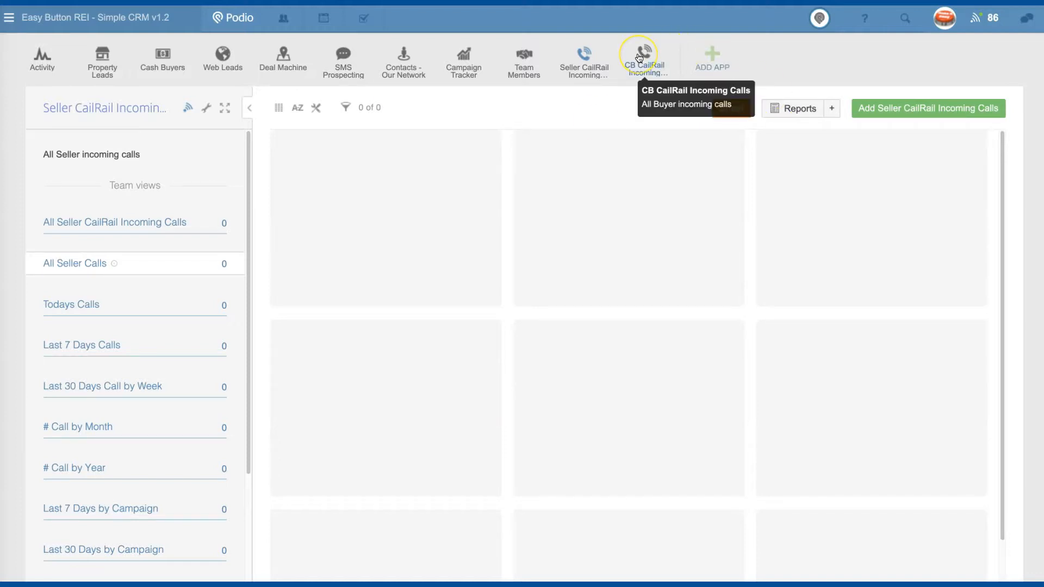
- Open the CB CailRail Incoming Calls app and review its Email to app address, then dismiss it
click(639, 57)
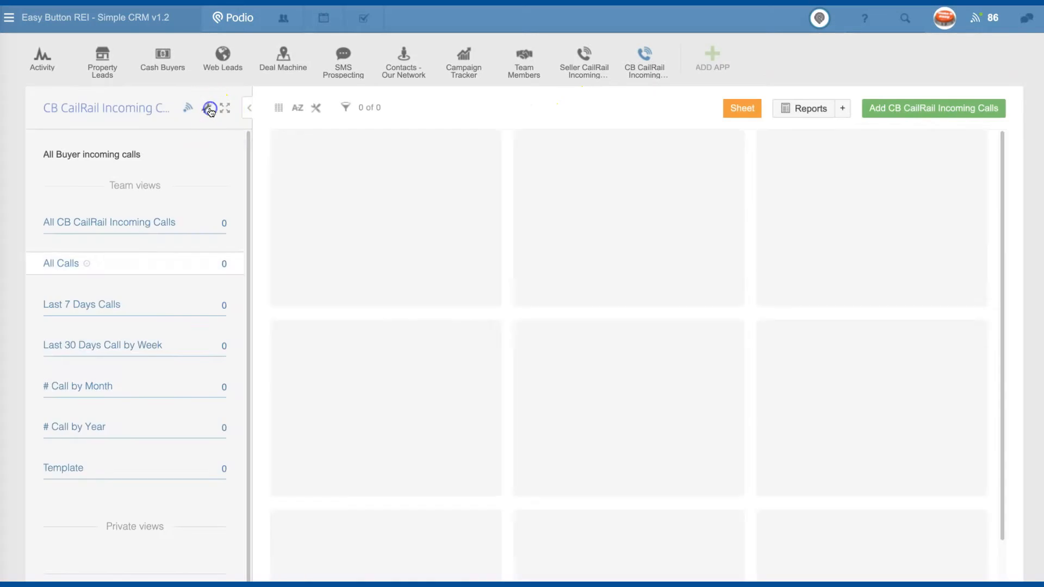
click(207, 108)
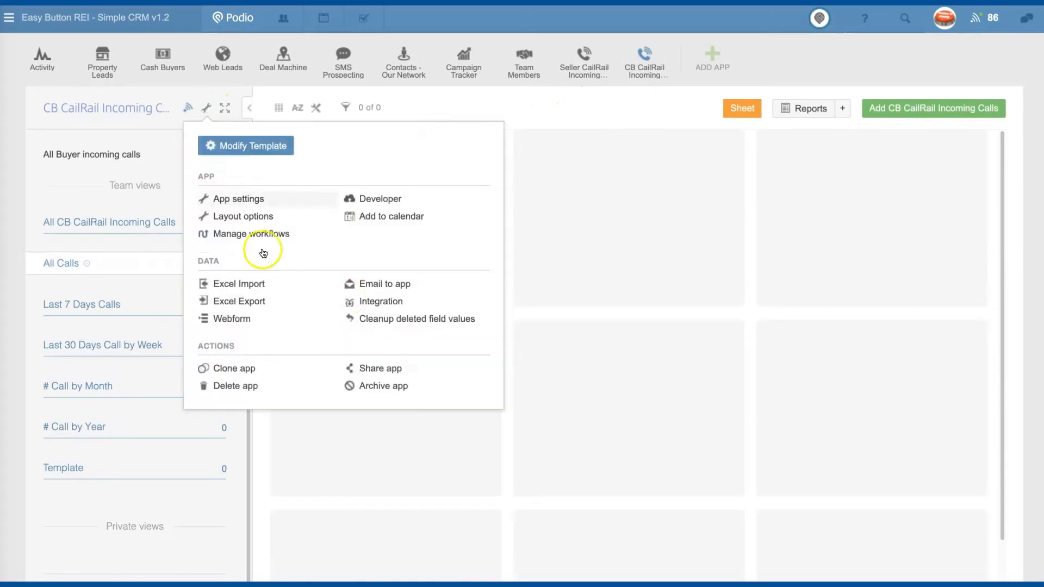
click(374, 283)
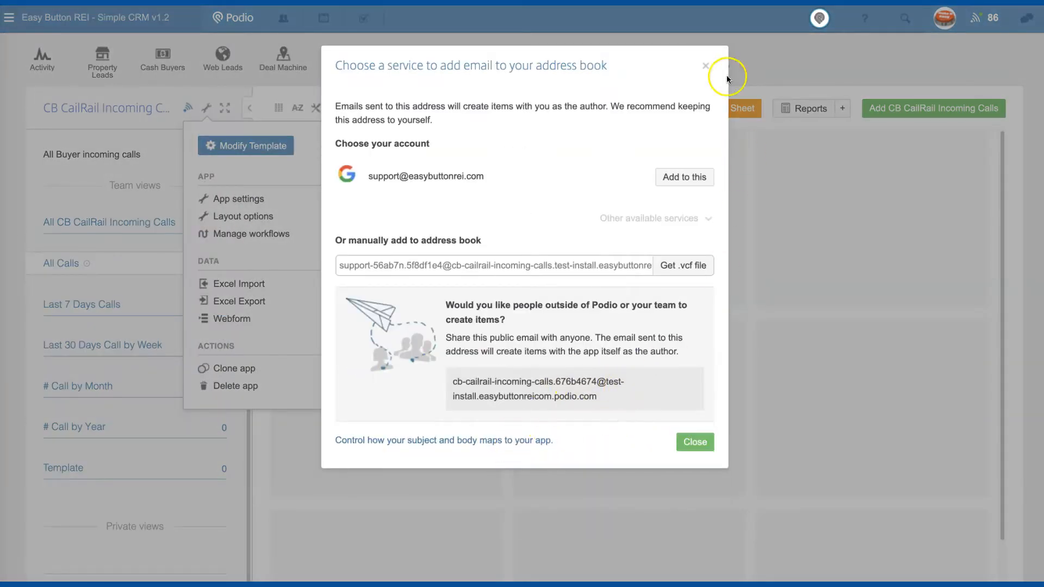
click(705, 66)
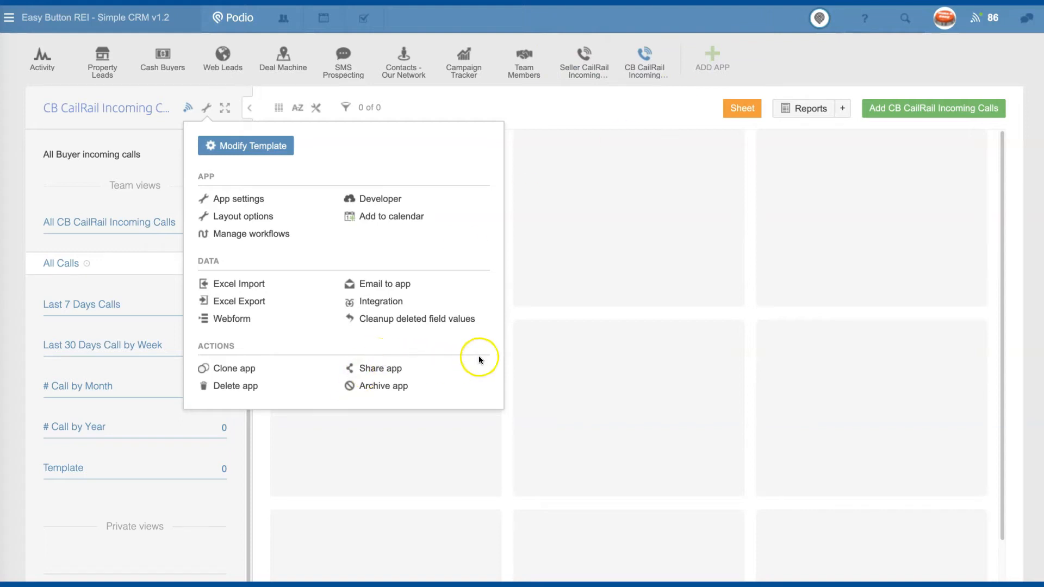
click(404, 284)
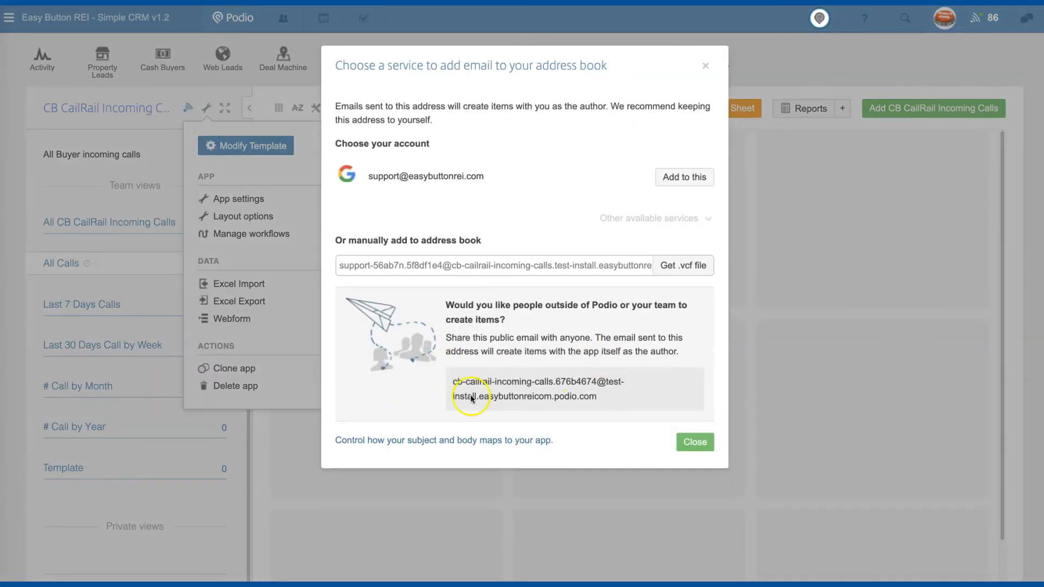
click(865, 300)
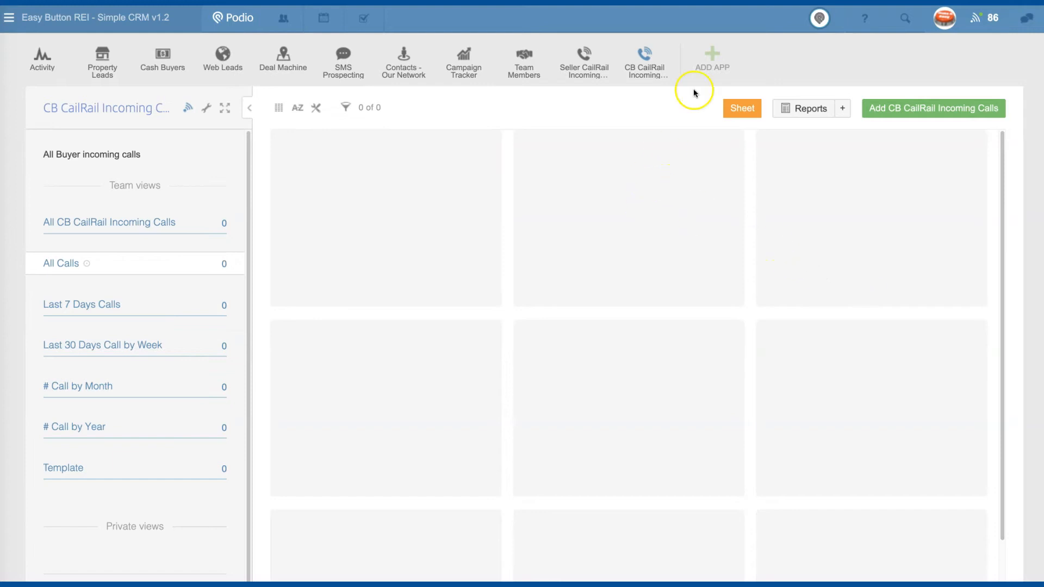